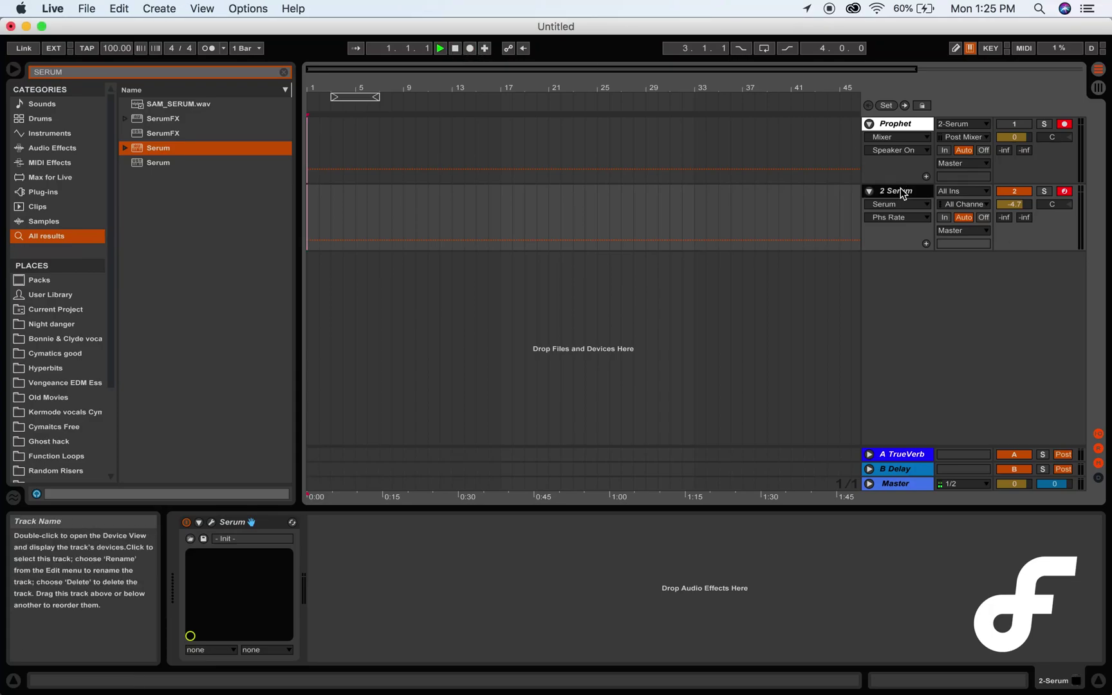
Start Arrangement Record in Ableton Live
{"action": "left_click", "coordinate": [470, 49]}
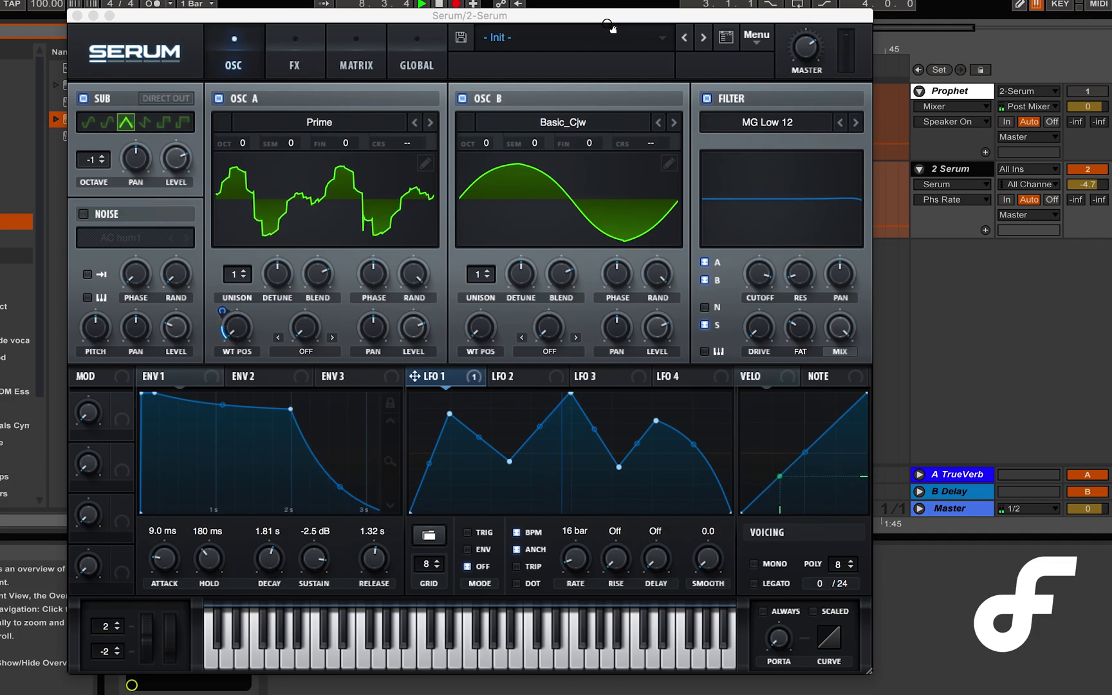
Reset Serum to Init Preset, leaving a single saw in oscillator A
{"action": "left_click", "coordinate": [726, 38]}
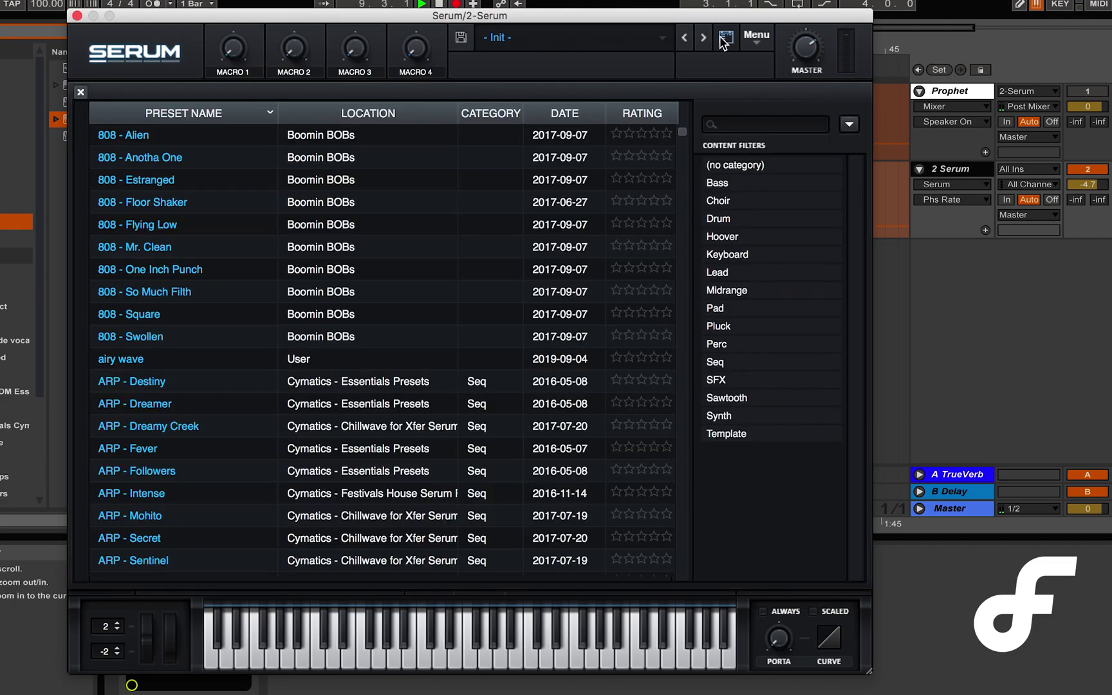
{"action": "left_click", "coordinate": [725, 39]}
{"action": "left_click", "coordinate": [756, 39]}
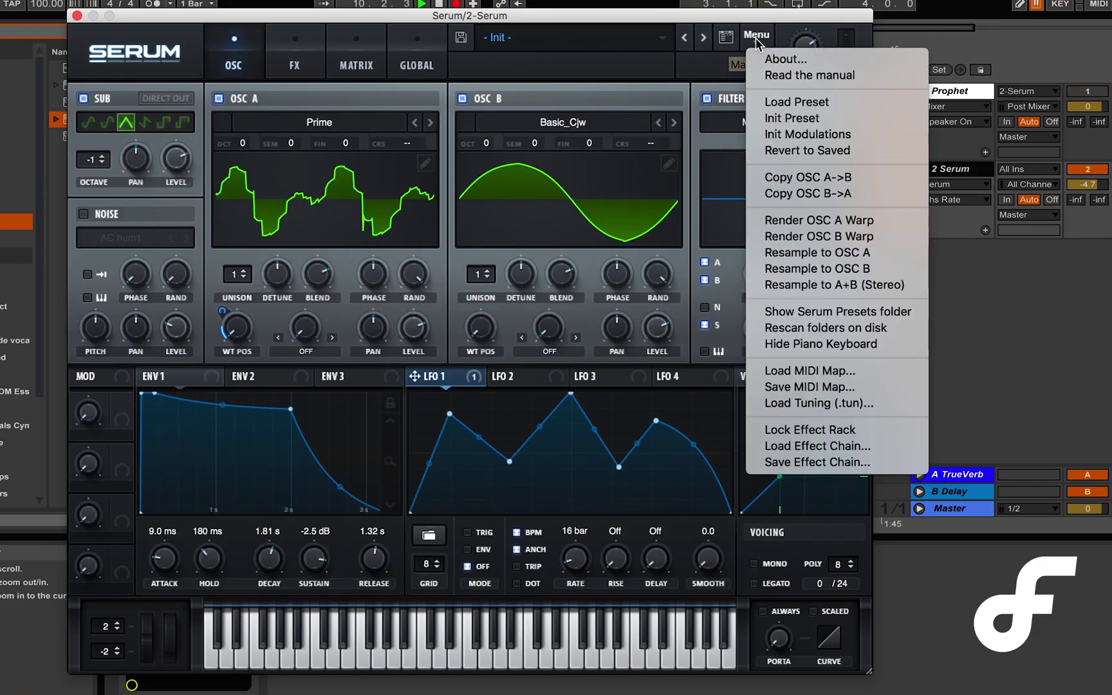
{"action": "left_click", "coordinate": [832, 117]}
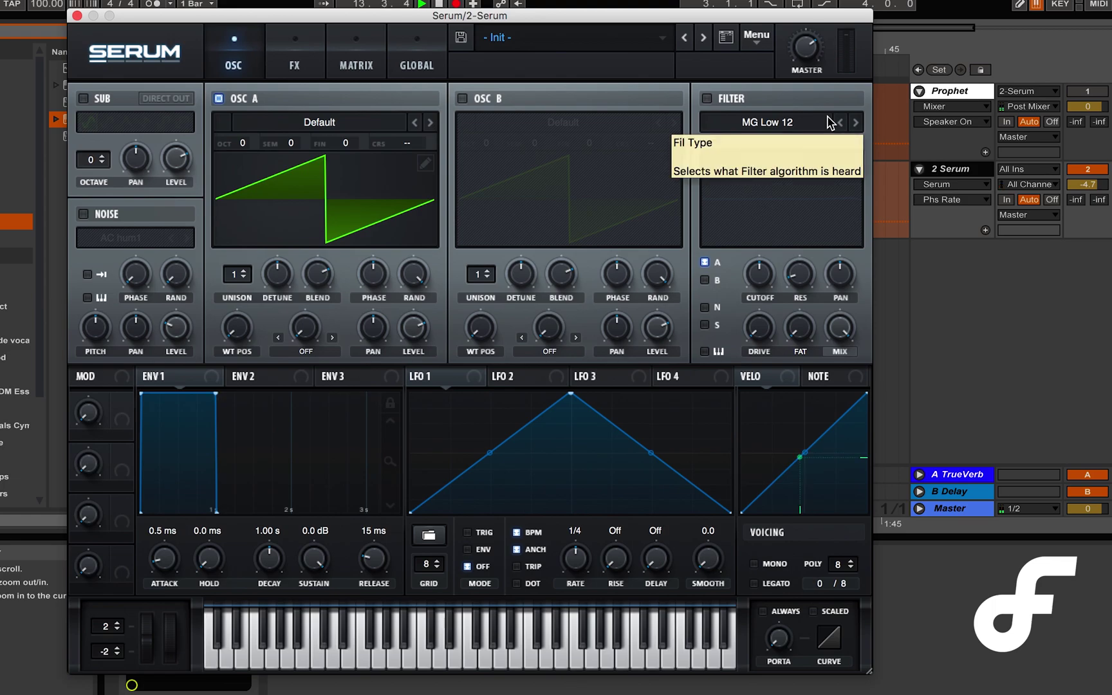
Load the Digital Prime wavetable into oscillator A
{"action": "left_click", "coordinate": [316, 119]}
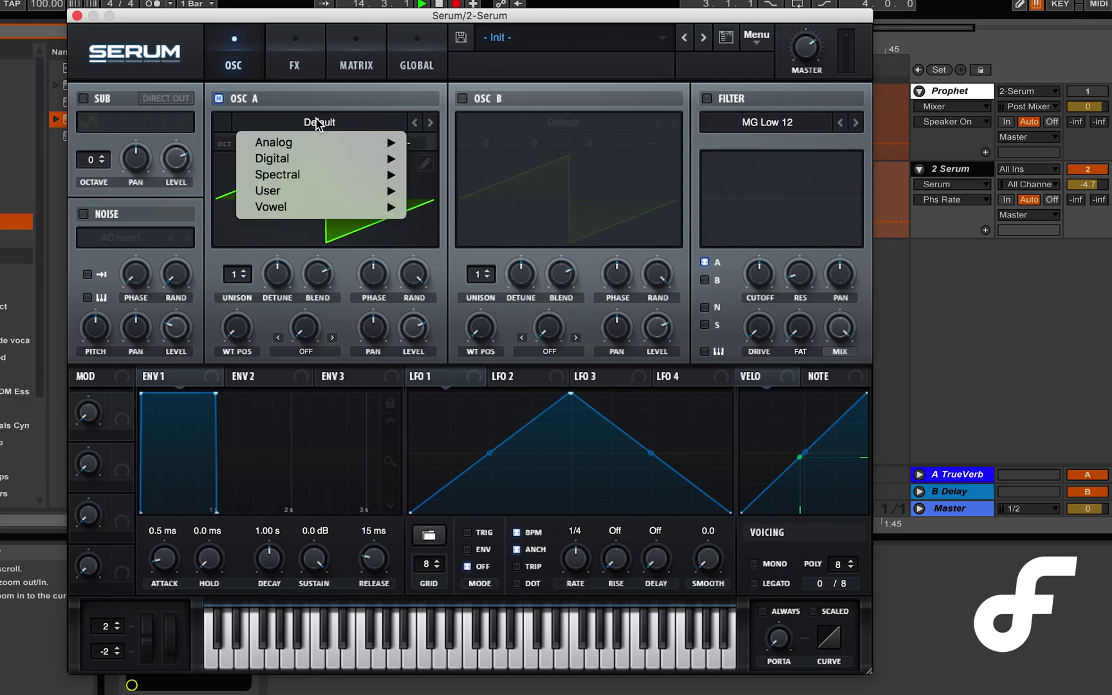
{"action": "mouse_move", "coordinate": [322, 159]}
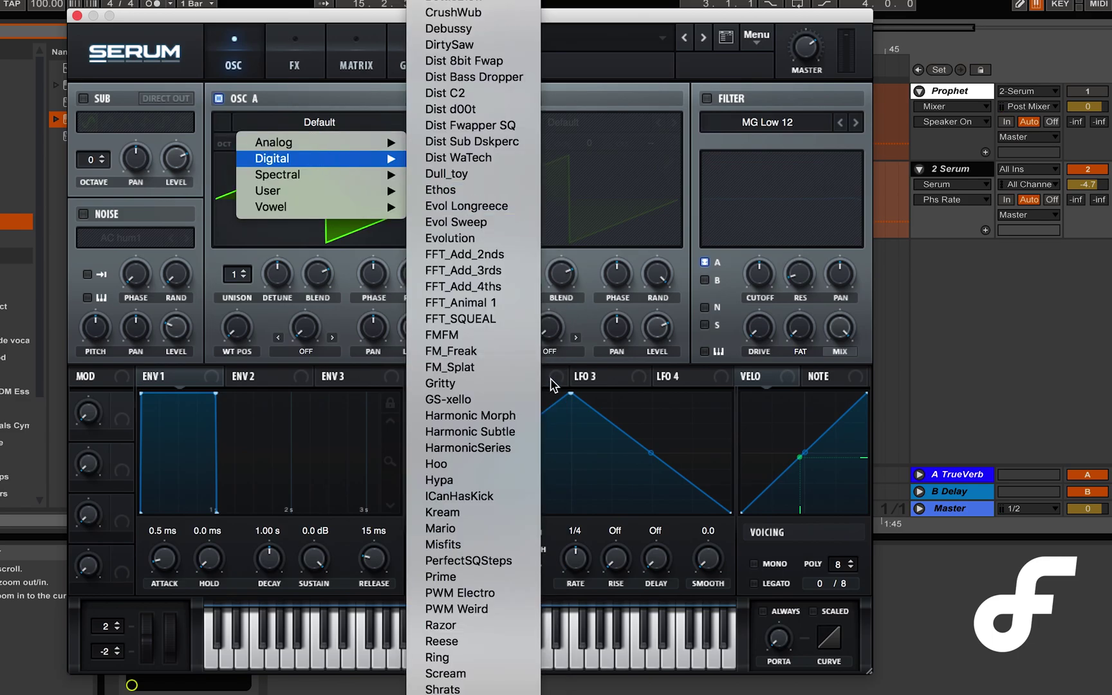
{"action": "left_click", "coordinate": [444, 576]}
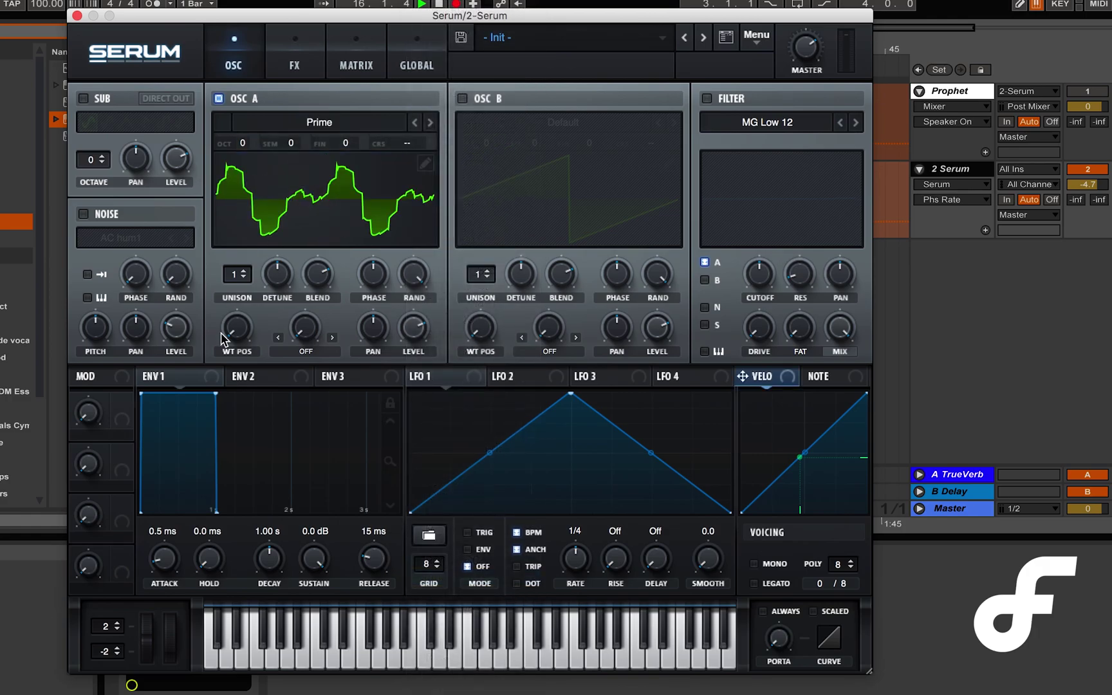
Enable oscillator B with Analog Basic_Cjw, and turn on the sub at -1 octave
{"action": "left_click", "coordinate": [462, 98]}
{"action": "left_click", "coordinate": [514, 122]}
{"action": "mouse_move", "coordinate": [522, 142]}
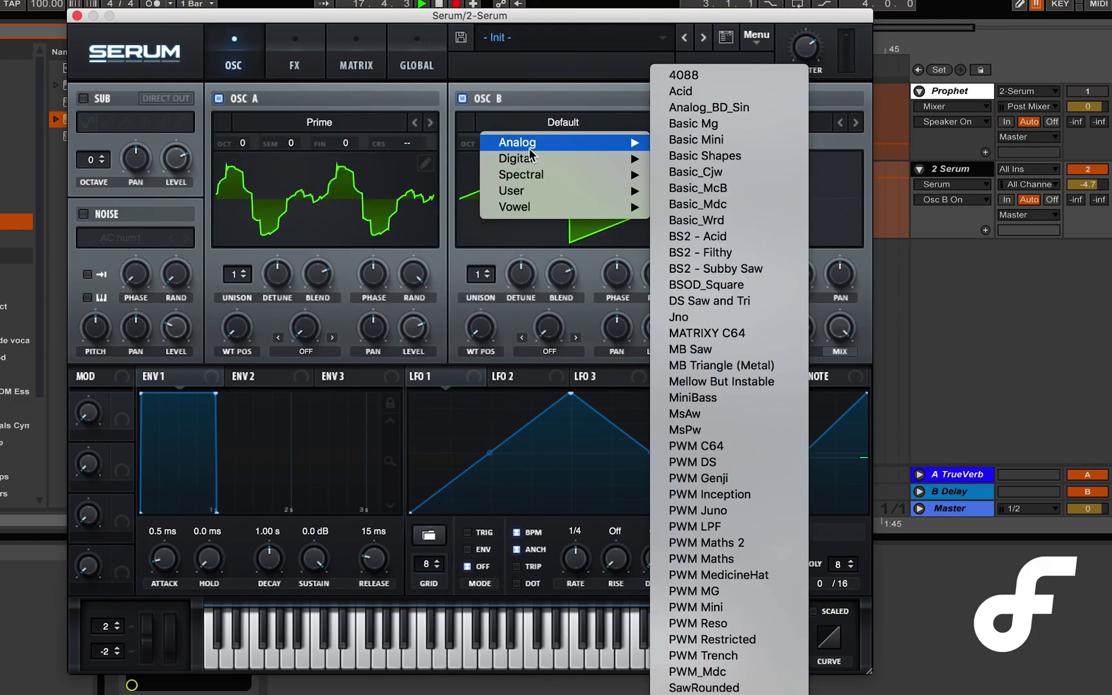
{"action": "left_click", "coordinate": [732, 173]}
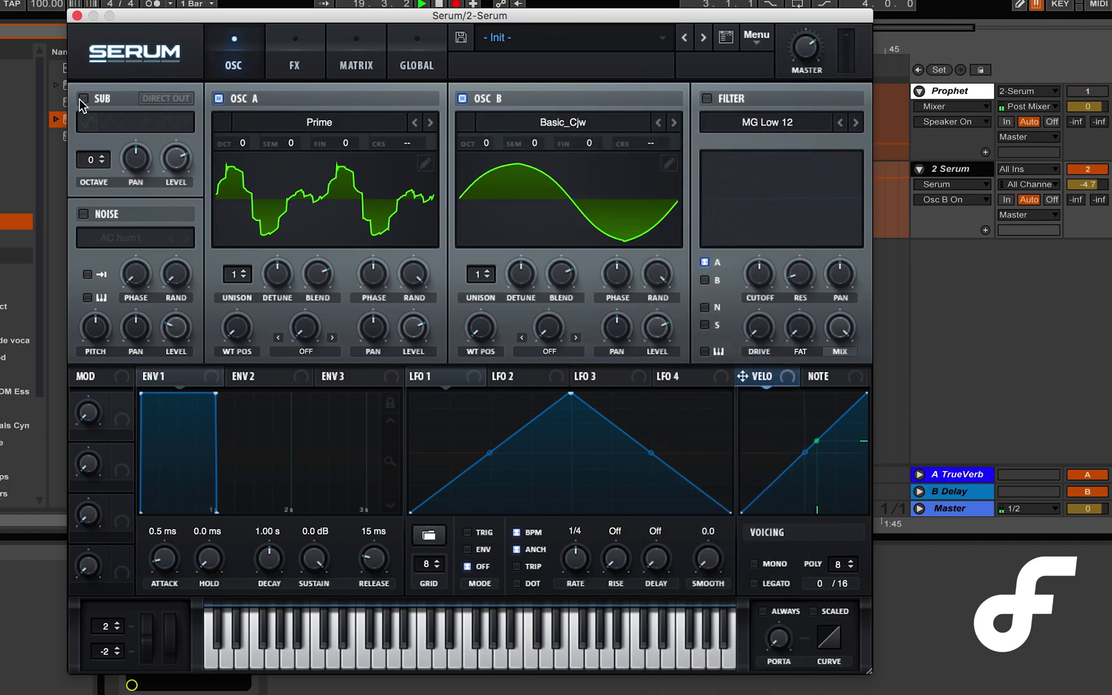
{"action": "left_click", "coordinate": [83, 98]}
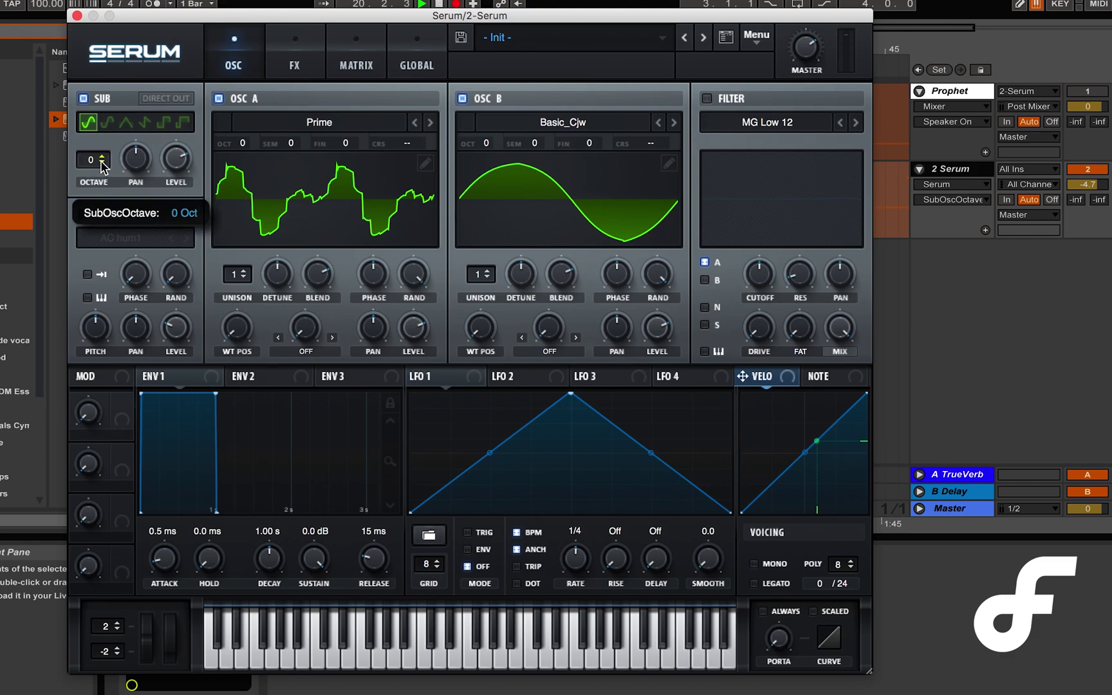
{"action": "left_click", "coordinate": [102, 163]}
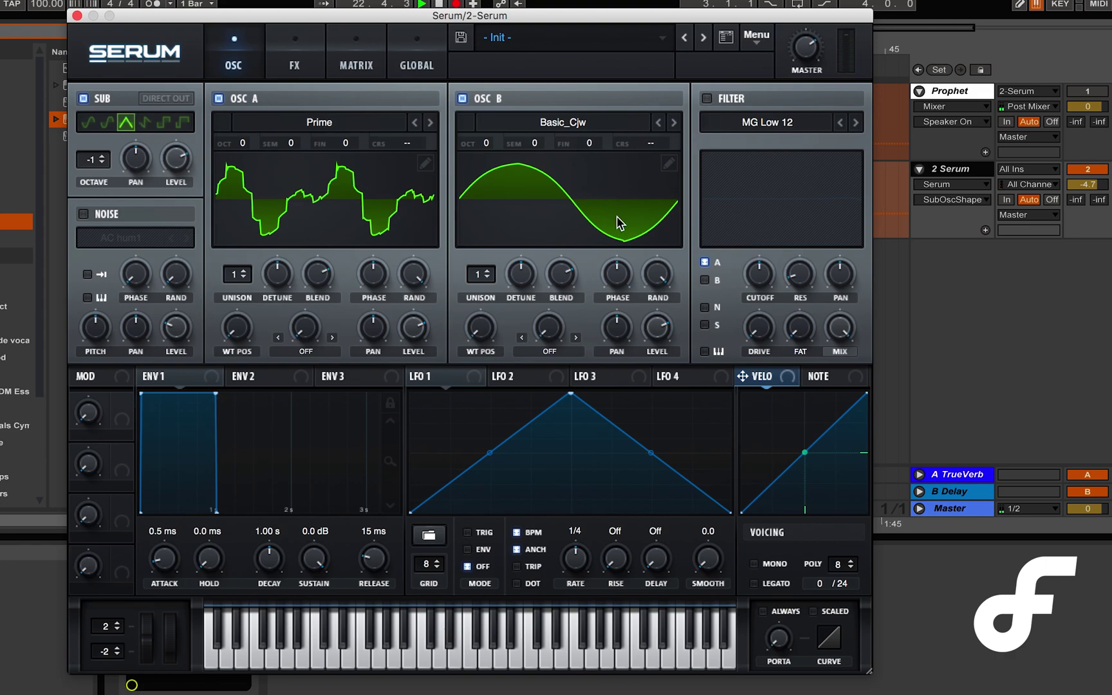
Route oscillator B into the enabled MG Low 12 filter, cutoff about 5741 Hz, fat about 12%
{"action": "left_click", "coordinate": [705, 281]}
{"action": "left_click", "coordinate": [707, 99]}
{"action": "left_click", "coordinate": [760, 271]}
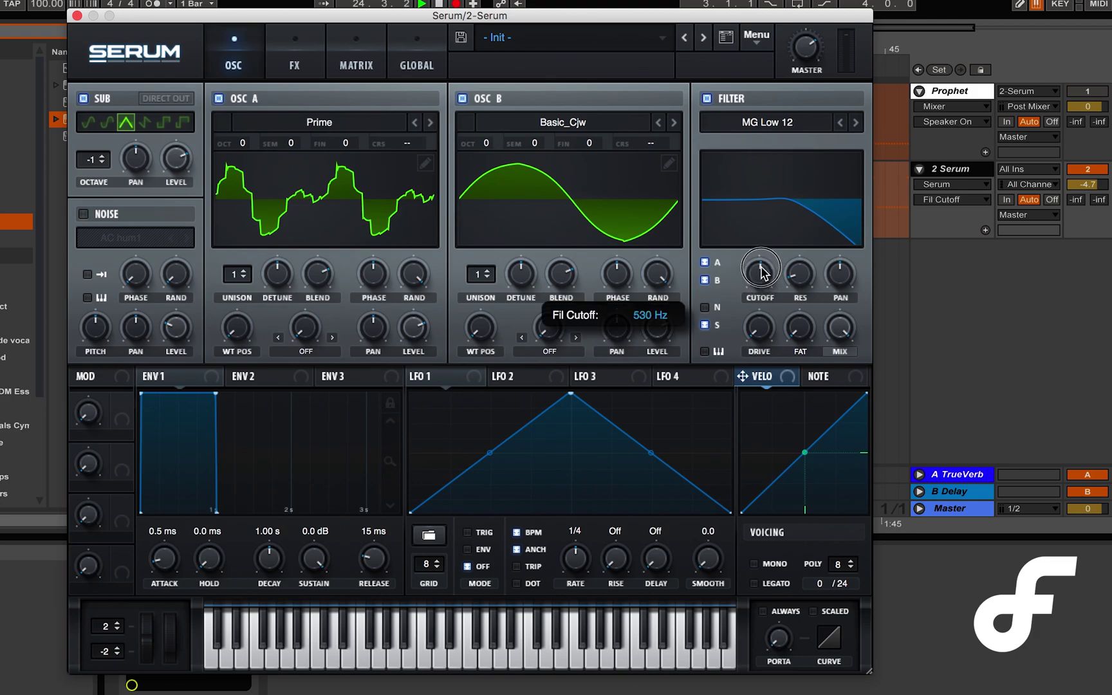
{"action": "left_click_drag", "start_coordinate": [760, 271], "coordinate": [747, 187]}
{"action": "left_click_drag", "start_coordinate": [799, 330], "coordinate": [790, 267]}
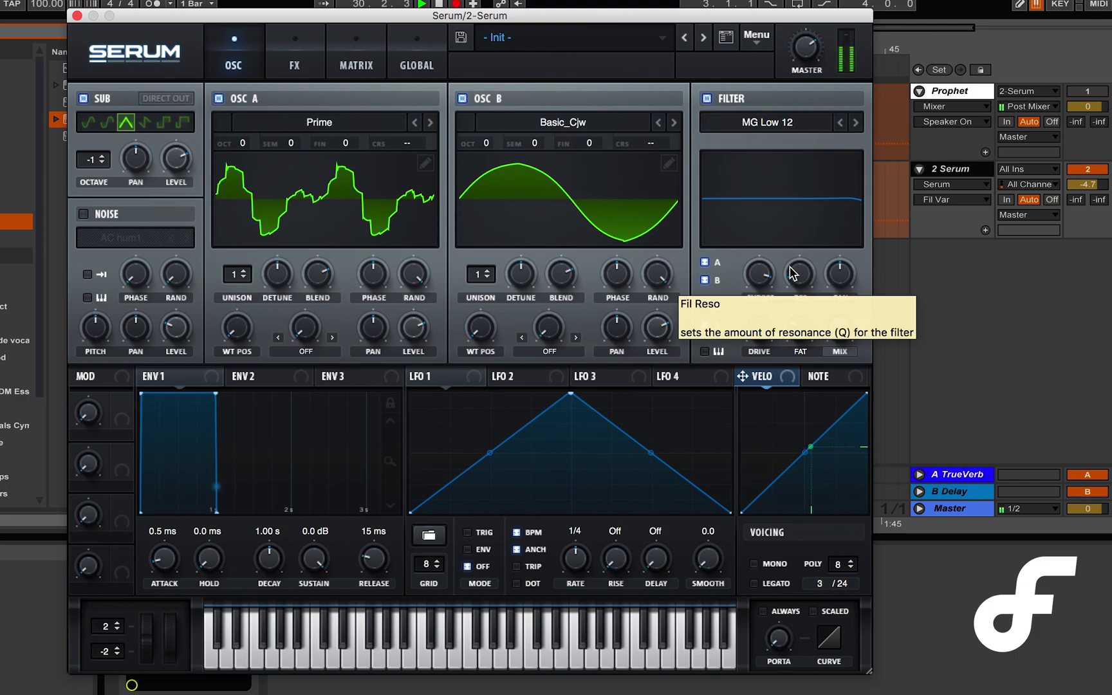
Shape Env 1: 0.5 ms attack, 191 ms hold, 1.74 s decay, -2.7 dB sustain, 1.51 s release
{"action": "double_click", "coordinate": [161, 532]}
{"action": "type", "text": "9"}
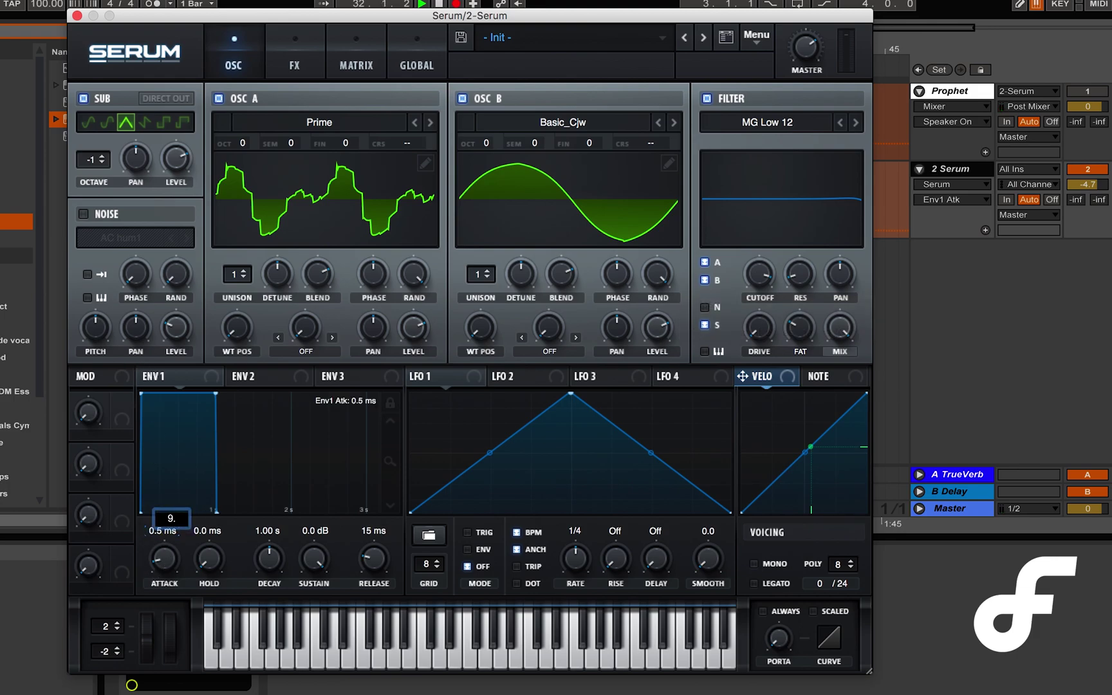
{"action": "type", "text": ".1"}
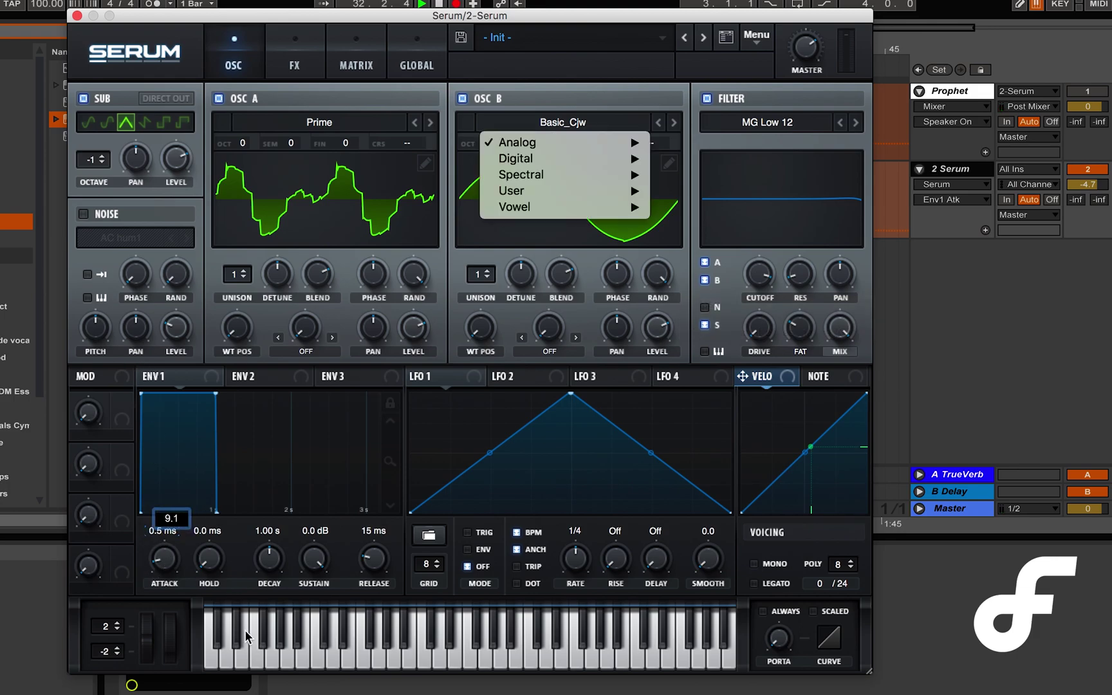
{"action": "left_click", "coordinate": [215, 564]}
{"action": "left_click", "coordinate": [214, 565]}
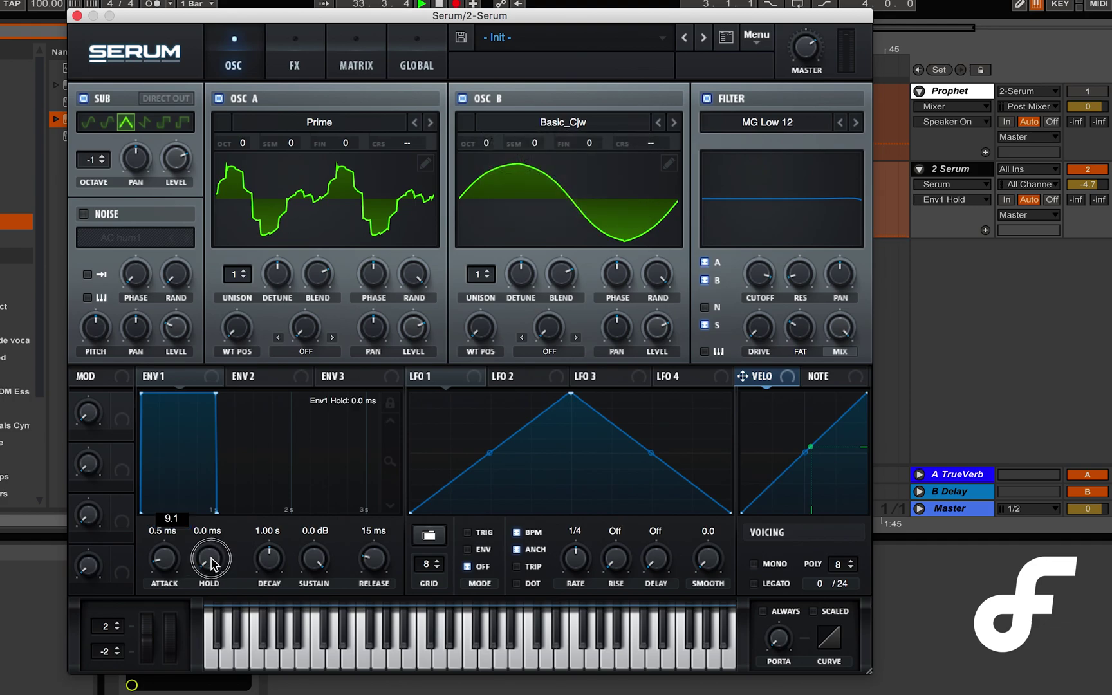
{"action": "left_click_drag", "start_coordinate": [212, 554], "coordinate": [218, 515]}
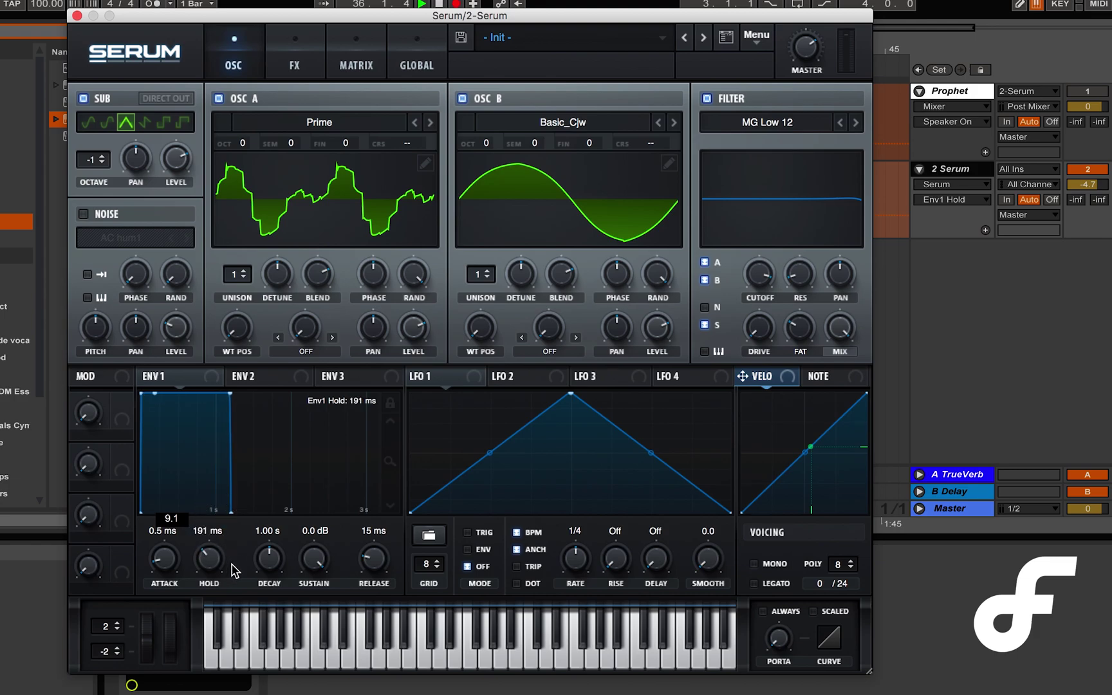
{"action": "left_click_drag", "start_coordinate": [275, 564], "coordinate": [383, 501]}
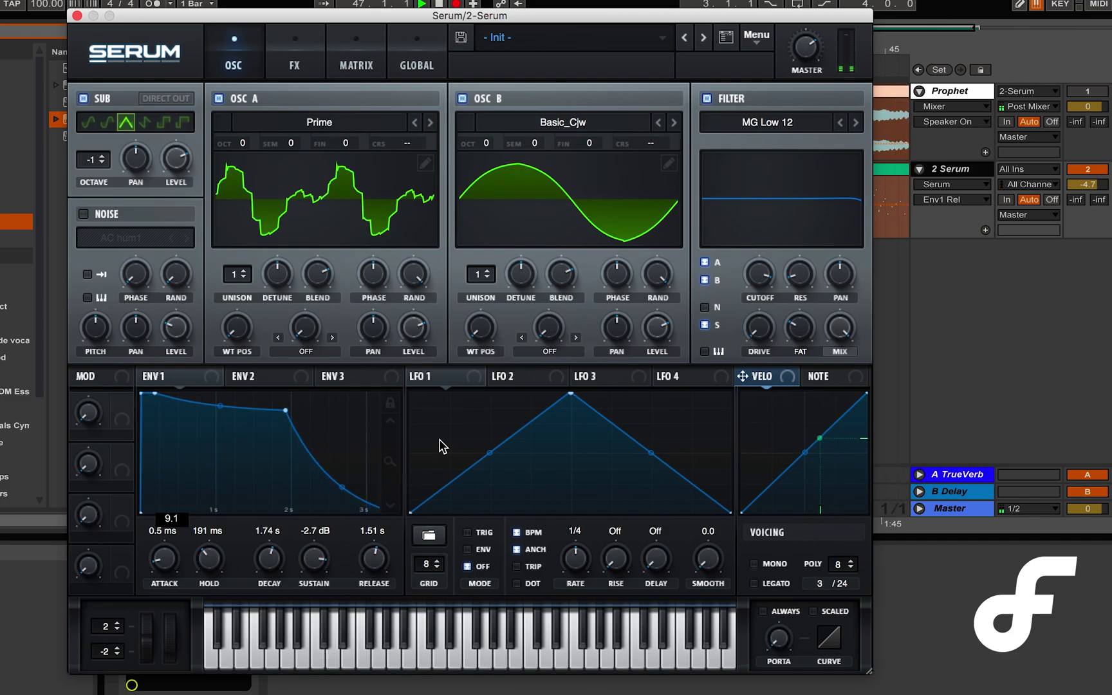
Draw a multi-peak LFO 1 shape with a curved final segment
{"action": "double_click", "coordinate": [453, 409]}
{"action": "left_click_drag", "start_coordinate": [652, 453], "coordinate": [650, 408]}
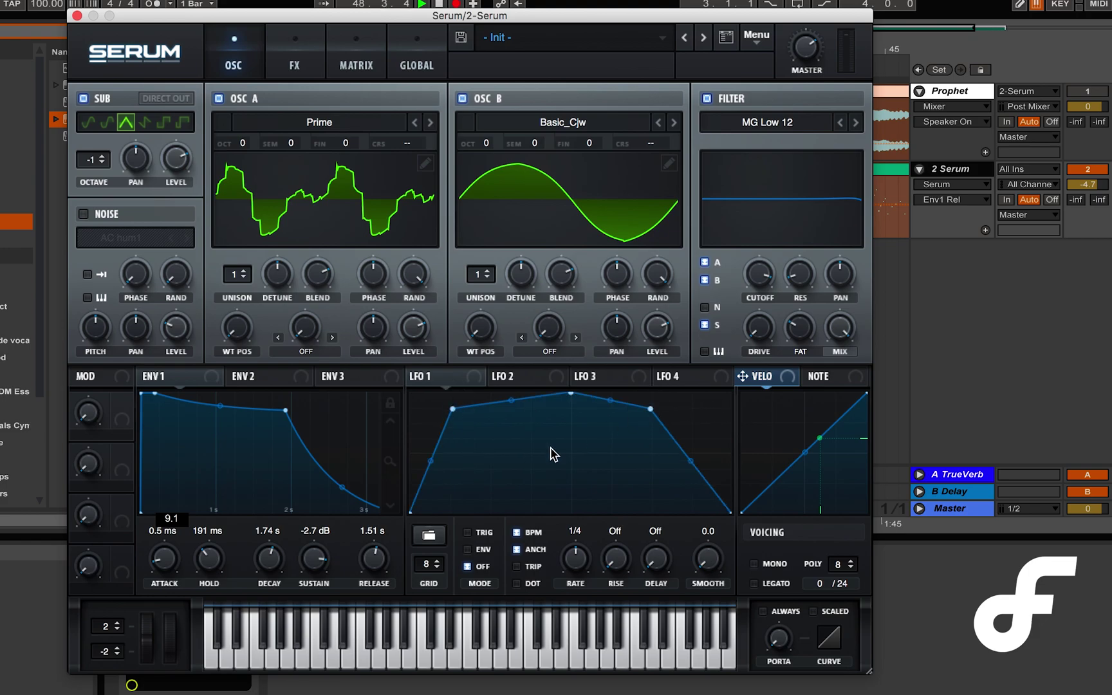
{"action": "left_click_drag", "start_coordinate": [511, 400], "coordinate": [496, 449]}
{"action": "double_click", "coordinate": [610, 456]}
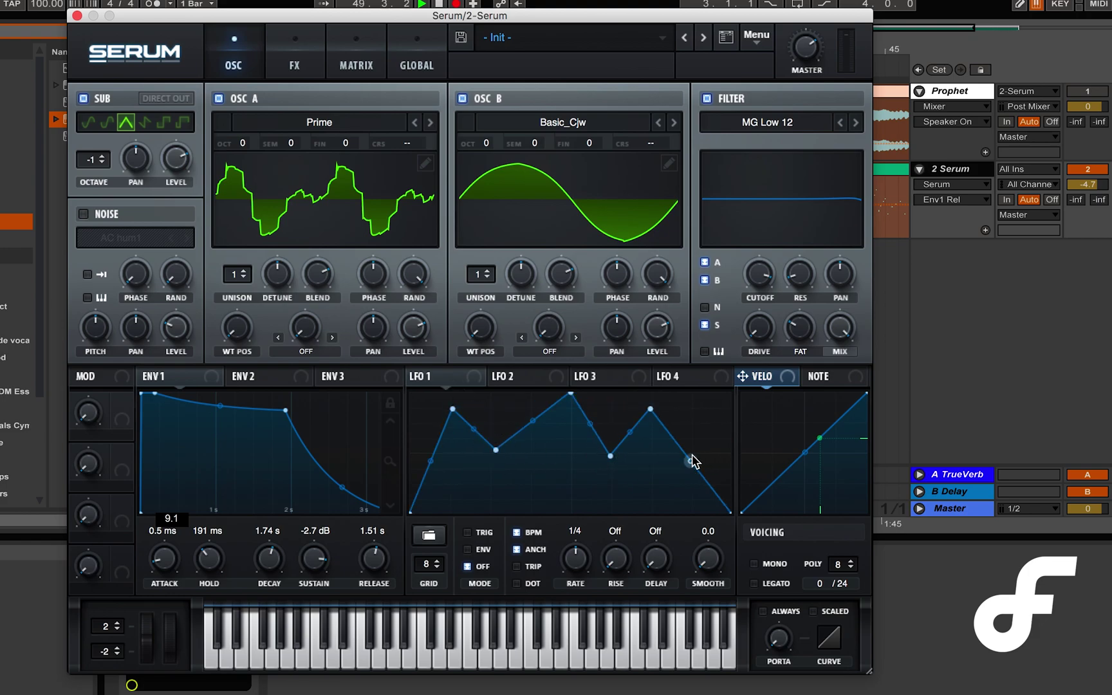
{"action": "left_click_drag", "start_coordinate": [692, 461], "coordinate": [695, 449]}
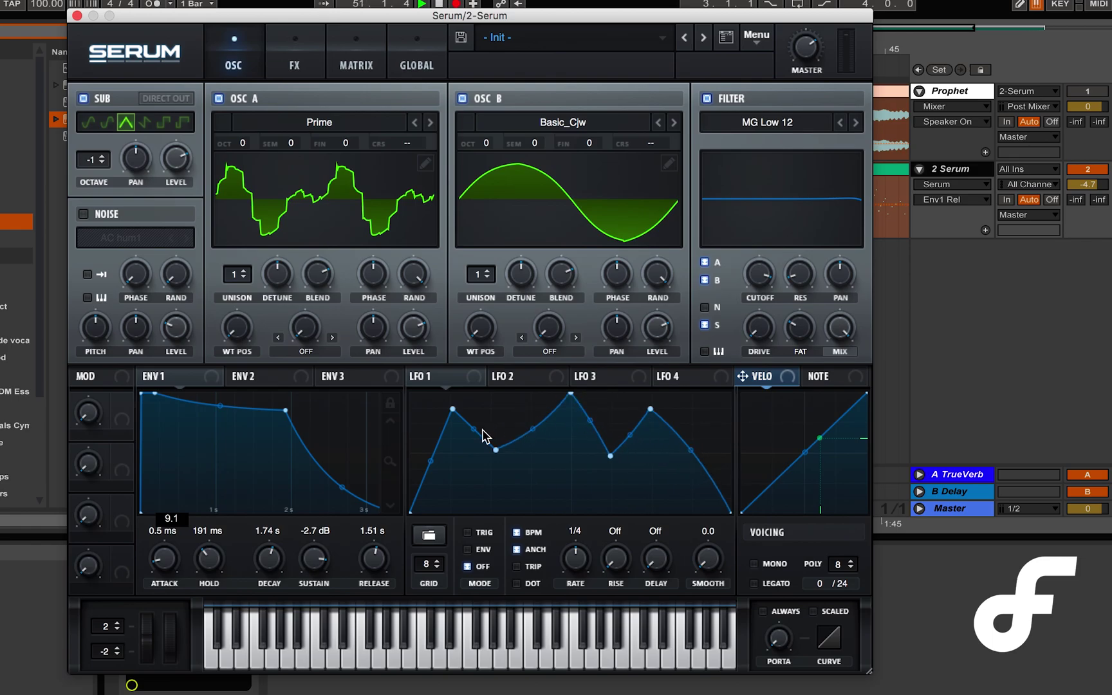
Set LFO 1 to a 16 bar rate and route it to oscillator A's WT POS
{"action": "left_click_drag", "start_coordinate": [575, 557], "coordinate": [574, 644]}
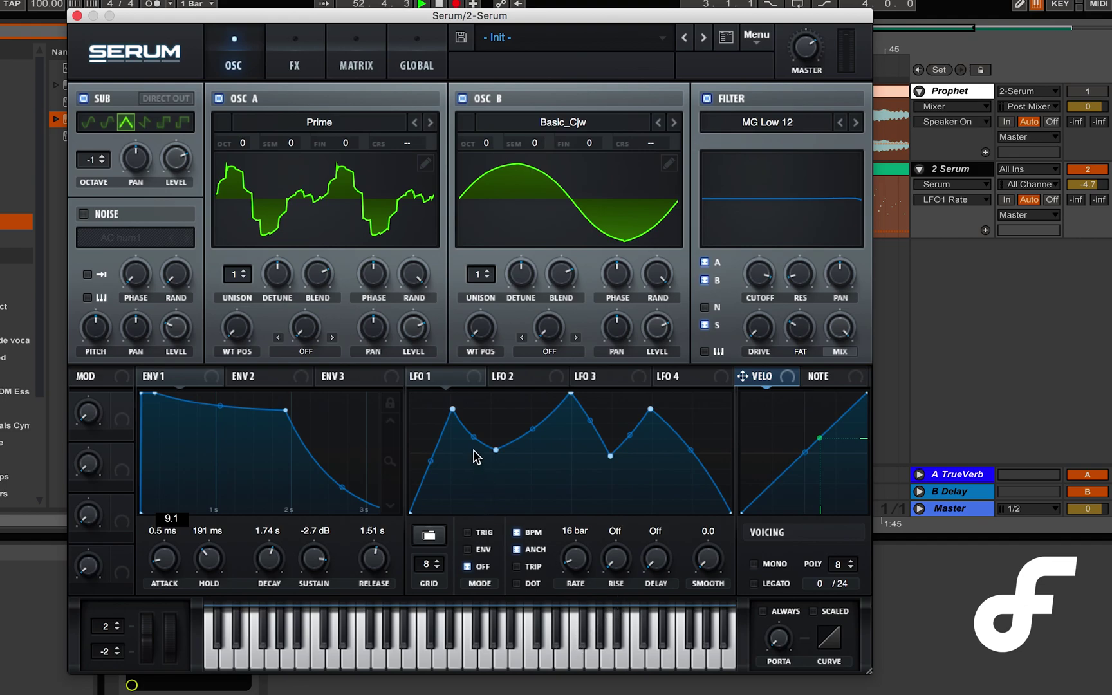
{"action": "left_click_drag", "start_coordinate": [440, 380], "coordinate": [224, 396]}
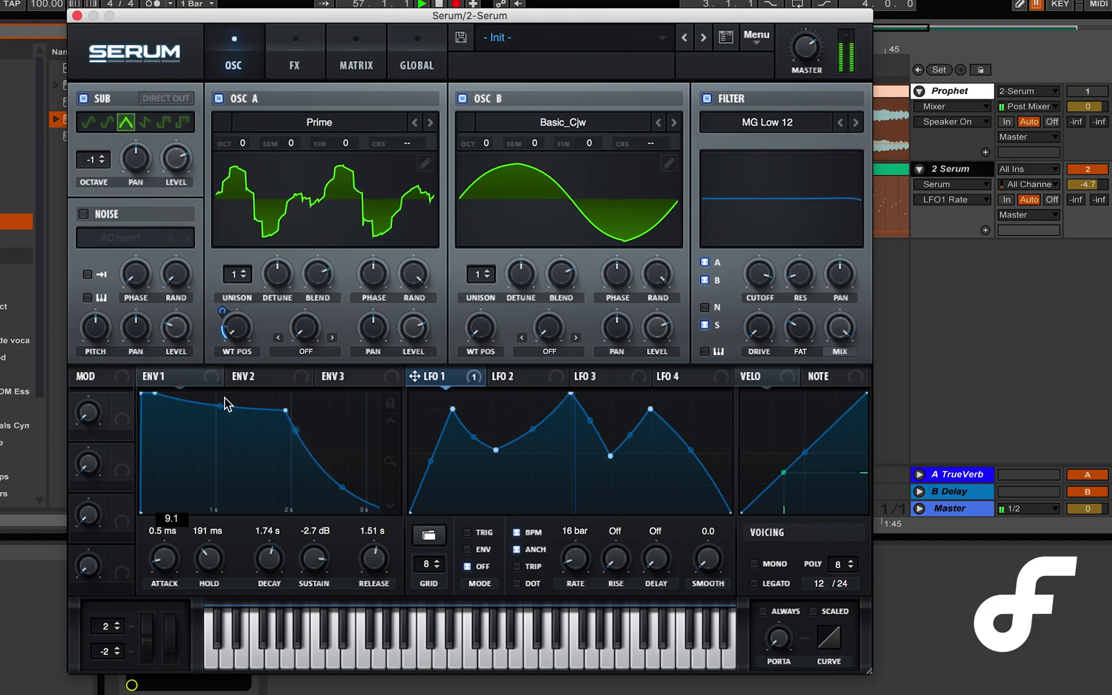
{"action": "left_click", "coordinate": [291, 66]}
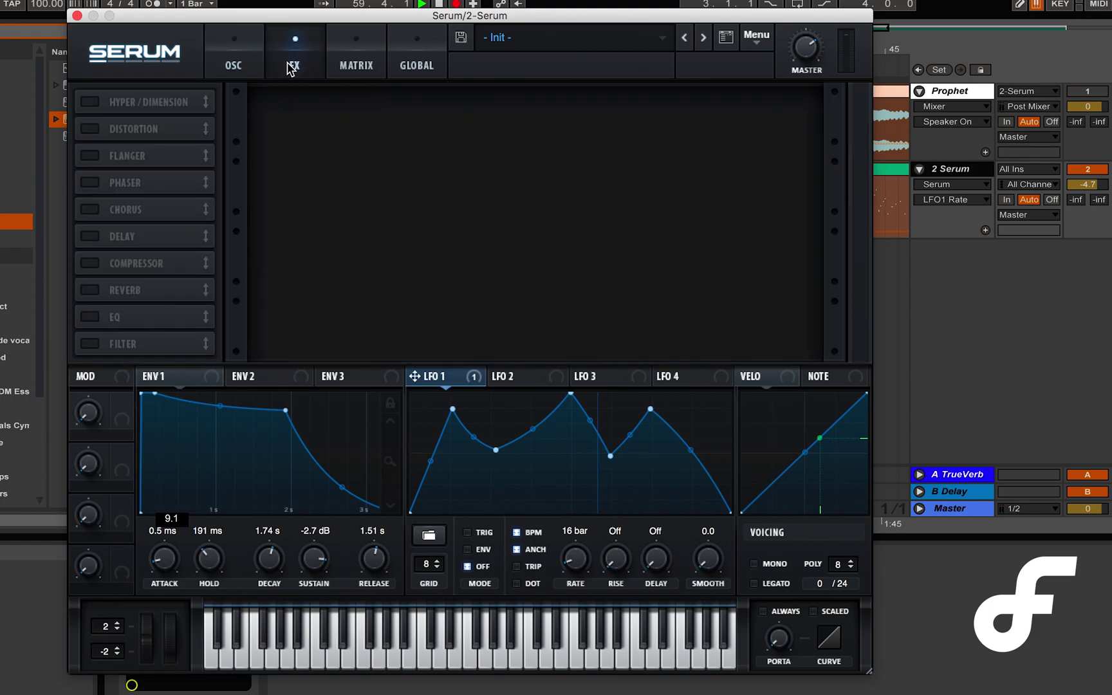
Enable Reverb and Phaser, setting phaser mix to about 50% and adjusting its rate and feedback
{"action": "left_click", "coordinate": [90, 290]}
{"action": "left_click", "coordinate": [90, 182]}
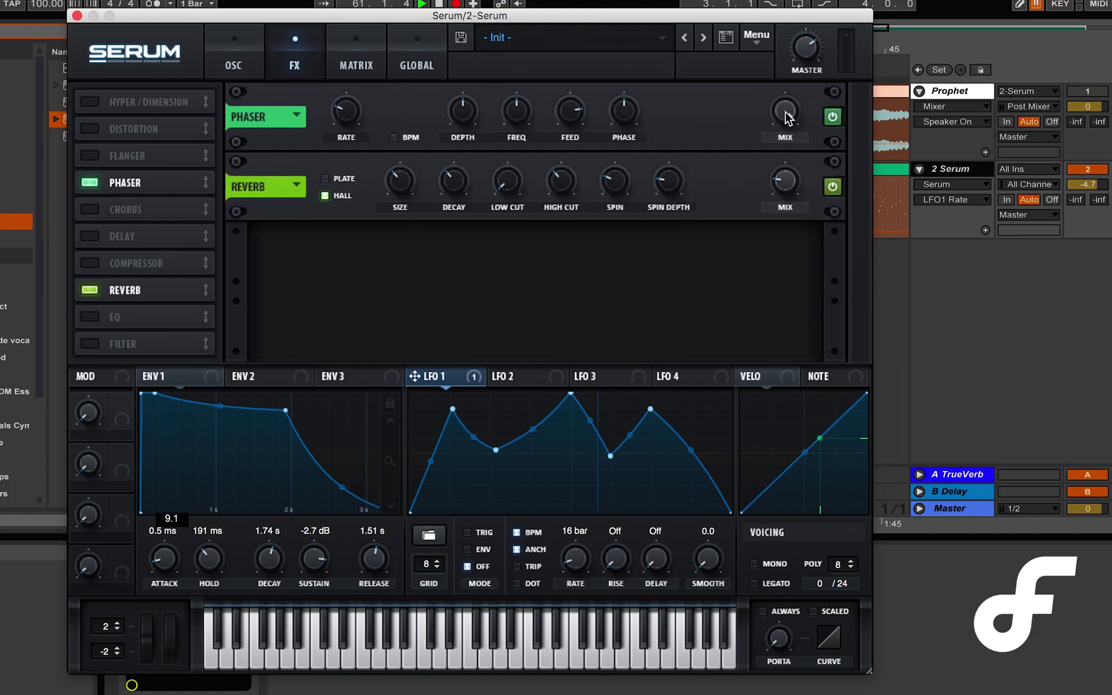
{"action": "left_click_drag", "start_coordinate": [785, 117], "coordinate": [790, 209]}
{"action": "left_click", "coordinate": [342, 127]}
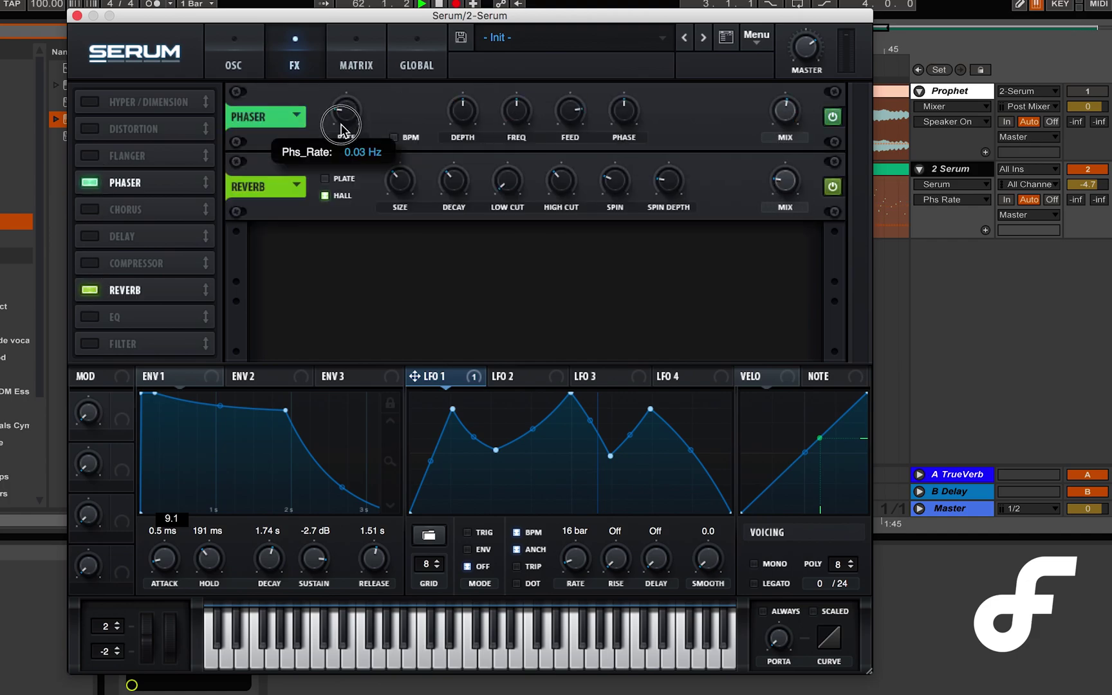
{"action": "left_click_drag", "start_coordinate": [575, 115], "coordinate": [574, 109]}
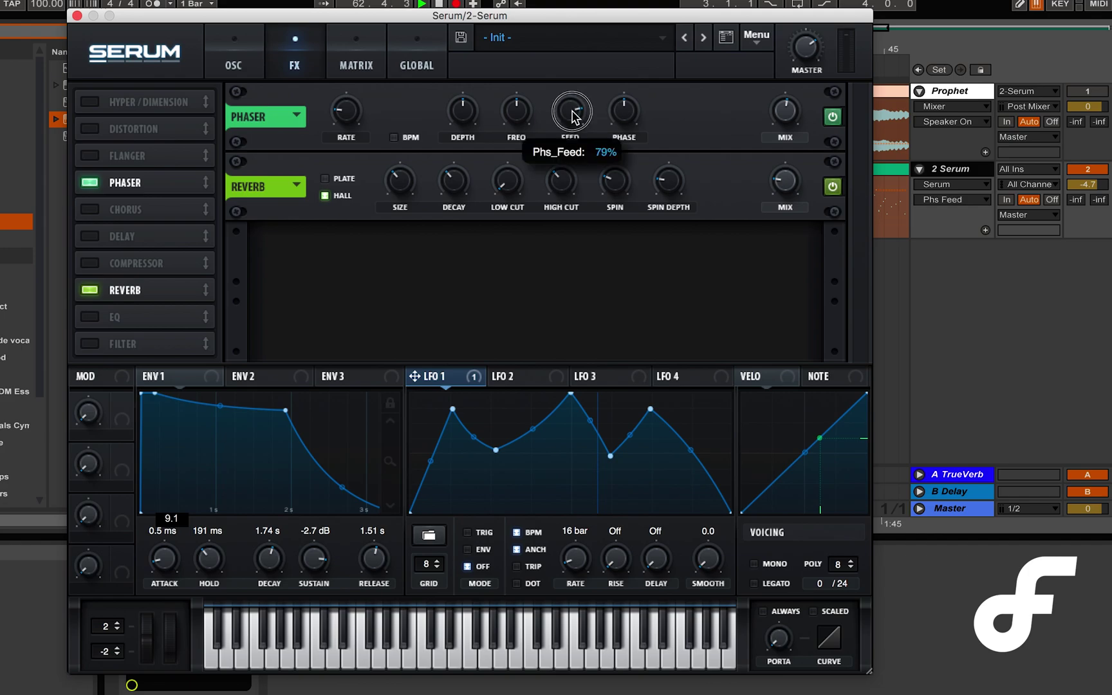
Adjust the reverb's mix, decay and size
{"action": "left_click", "coordinate": [784, 181]}
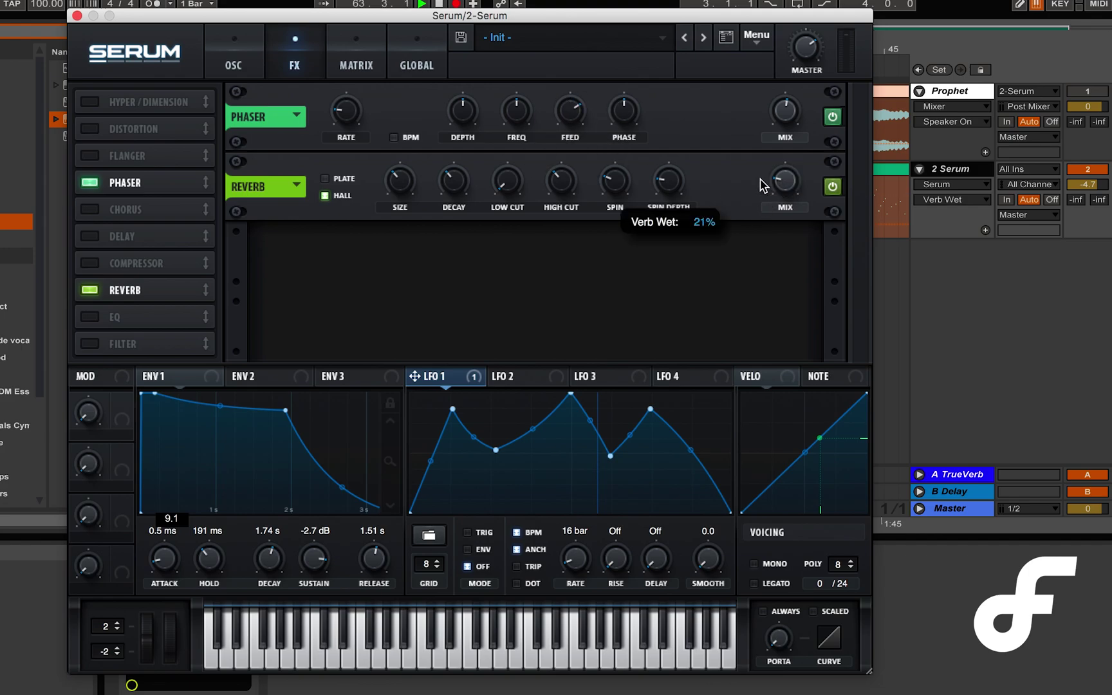
{"action": "left_click", "coordinate": [454, 182]}
{"action": "left_click", "coordinate": [403, 183]}
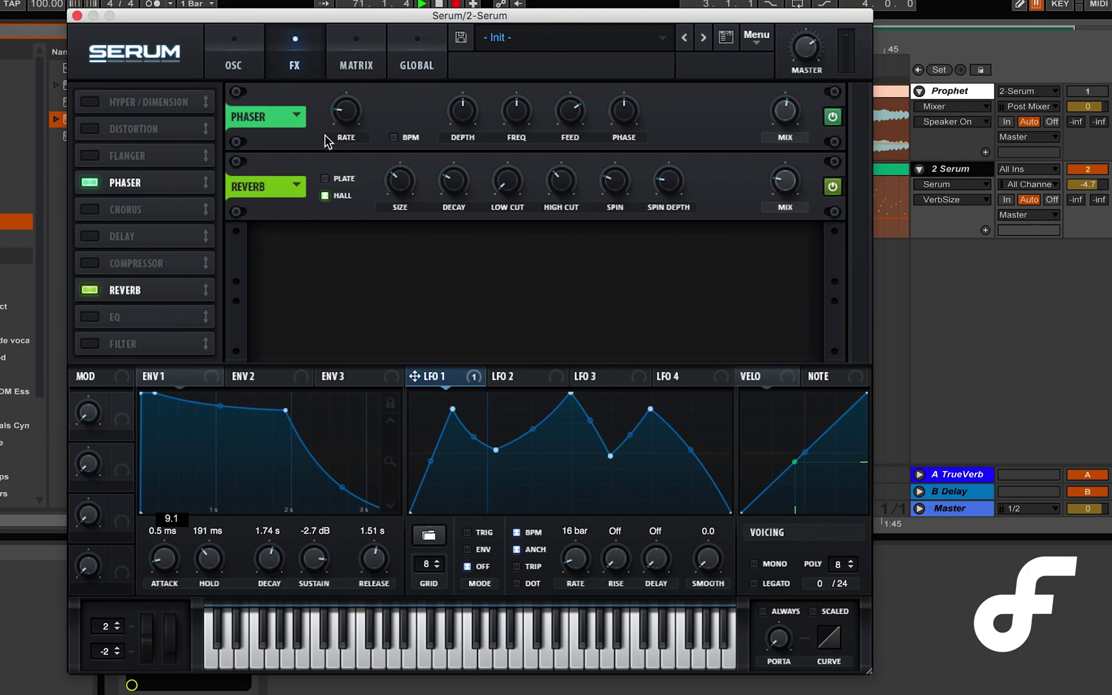
Close the Serum window and bring up QuickTime's options to stop screen recording
{"action": "left_click", "coordinate": [76, 15]}
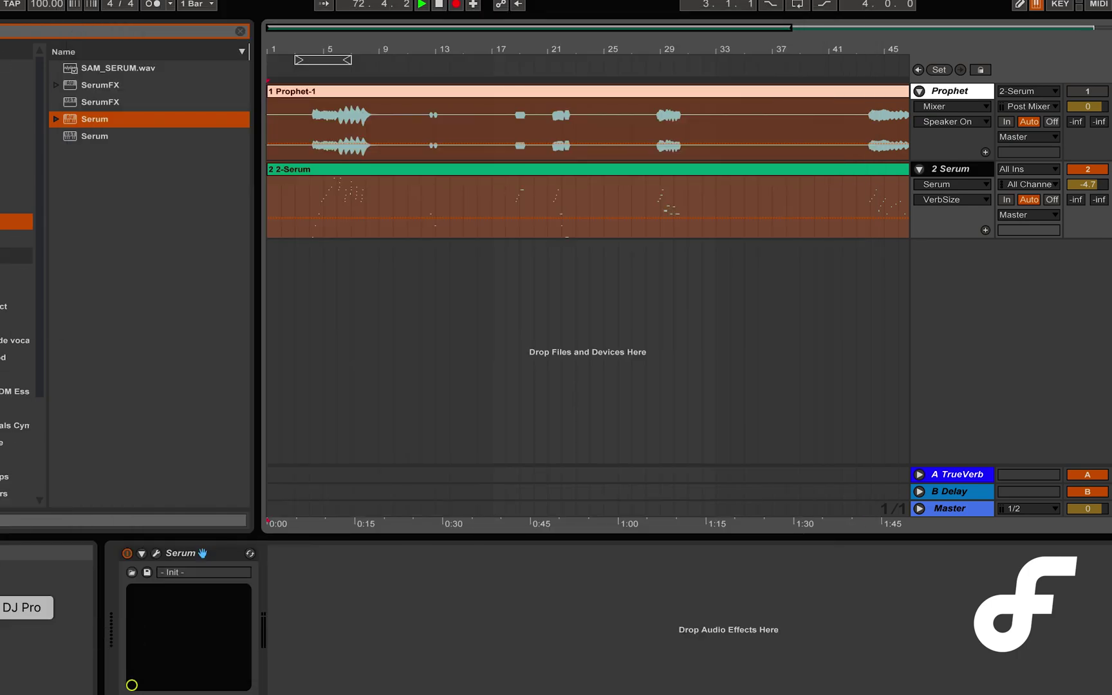
{"action": "right_click", "coordinate": [1, 658]}
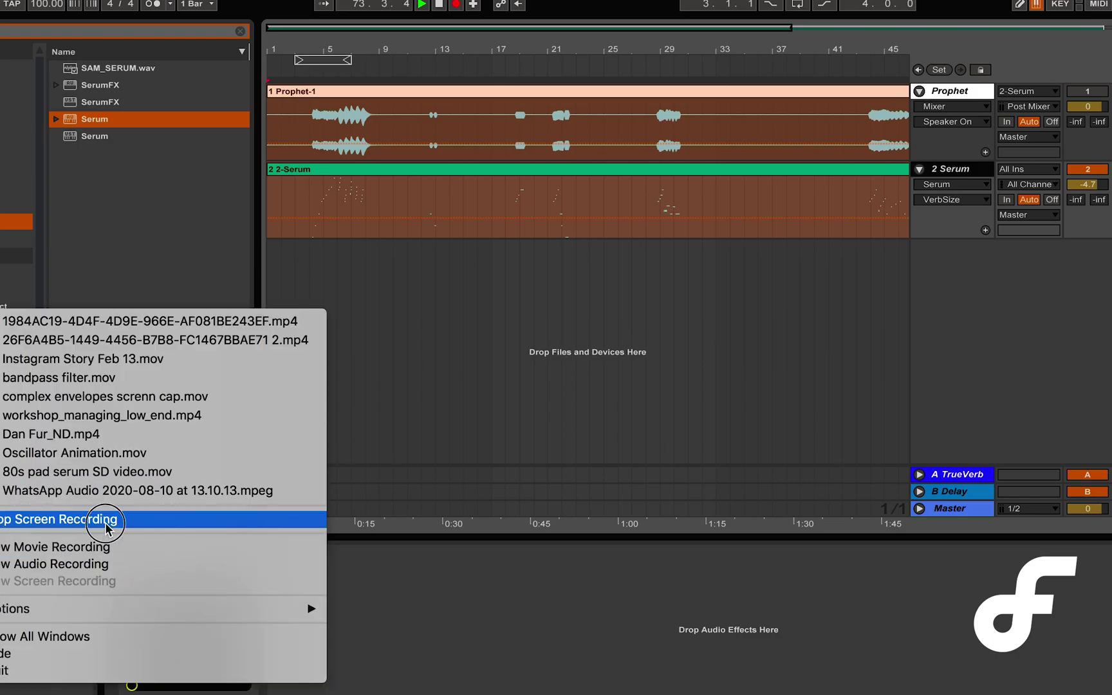